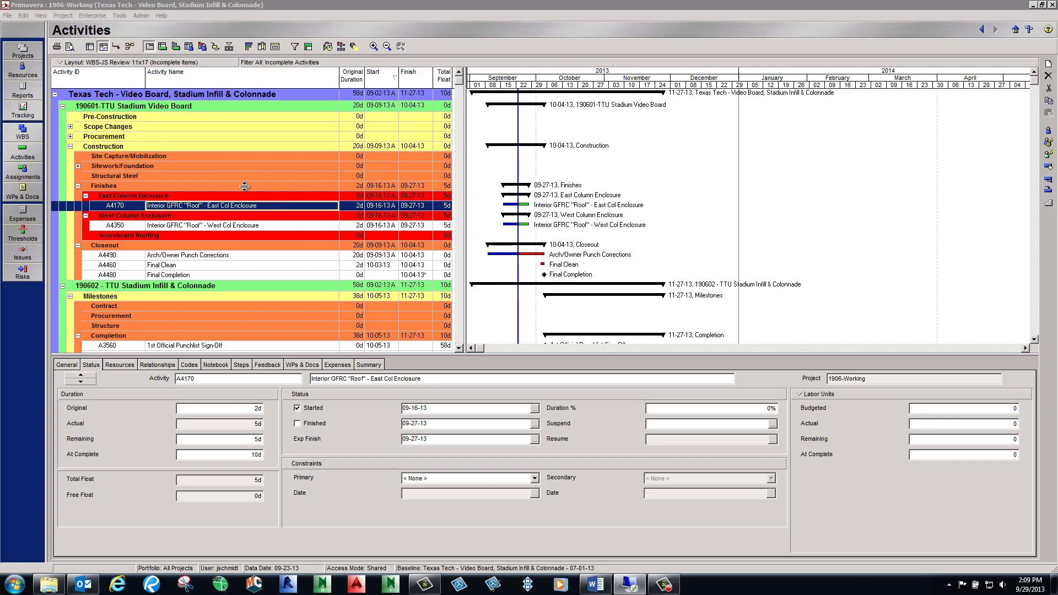
Preview the printout of the incomplete-activities layout at full-page view and close the preview.
left_click(69, 46)
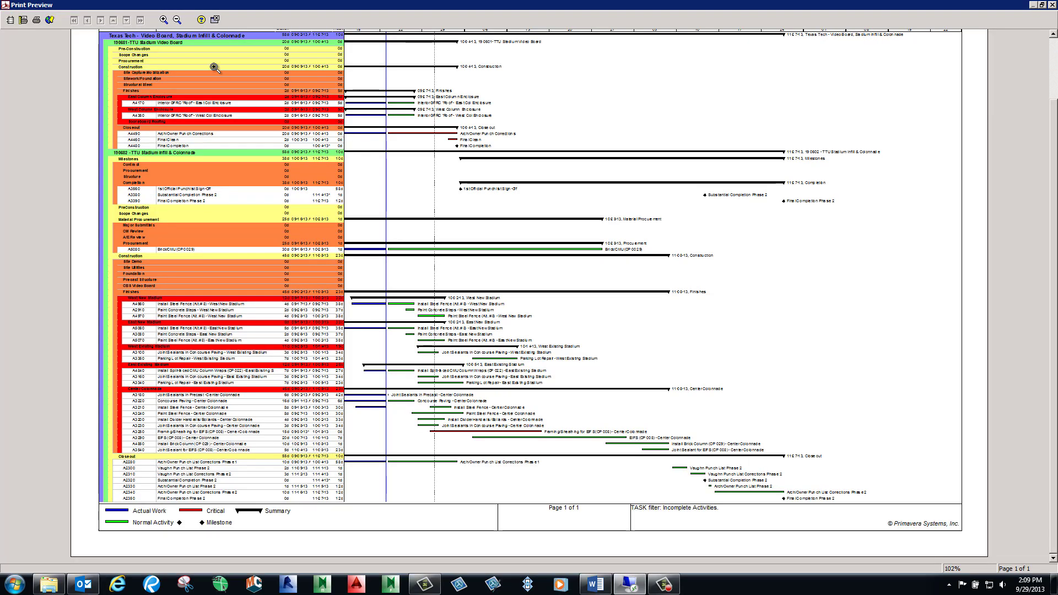
left_click(177, 20)
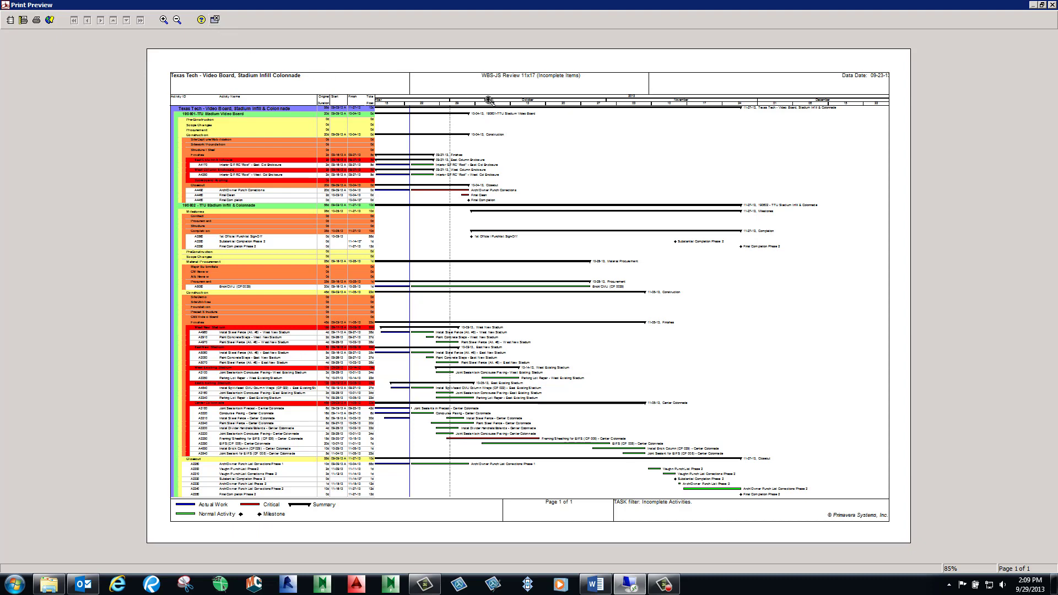
left_click(215, 19)
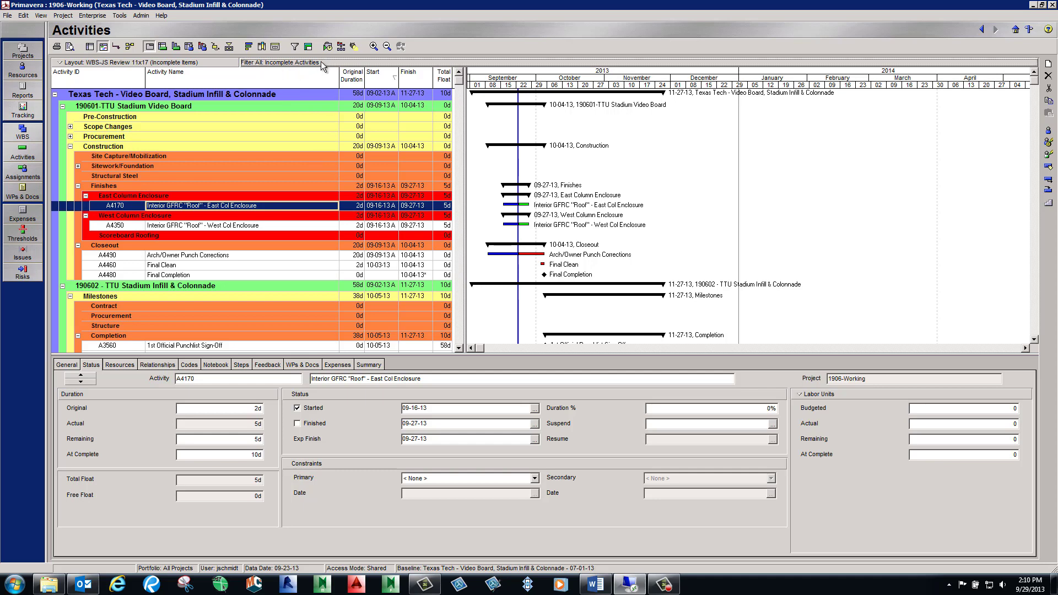
Replace the Incomplete Activities filter with the global Near Critical Now filter and apply it to the activity layout.
left_click(296, 48)
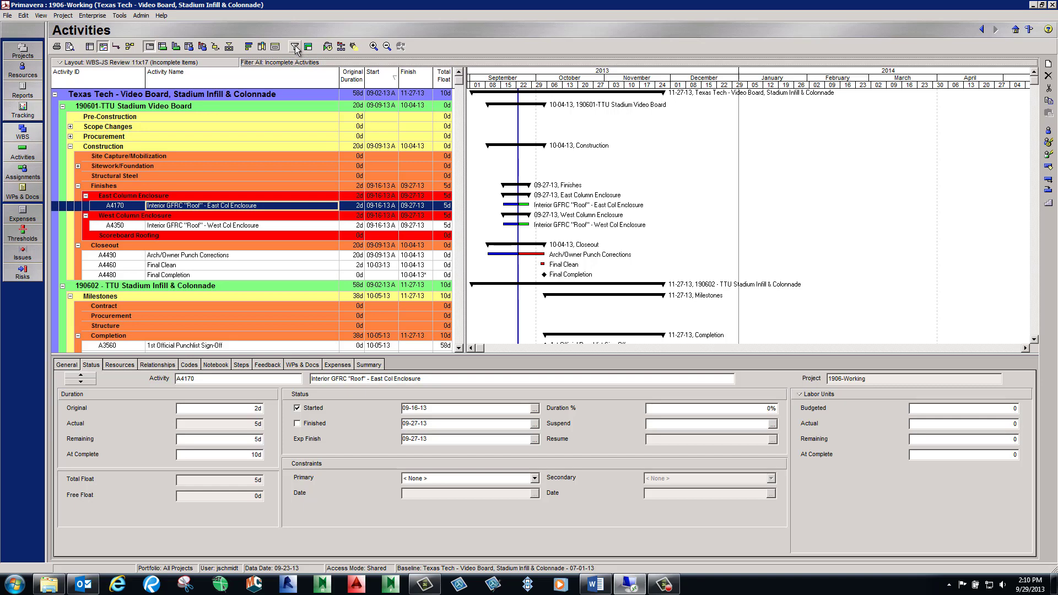
left_click(639, 205)
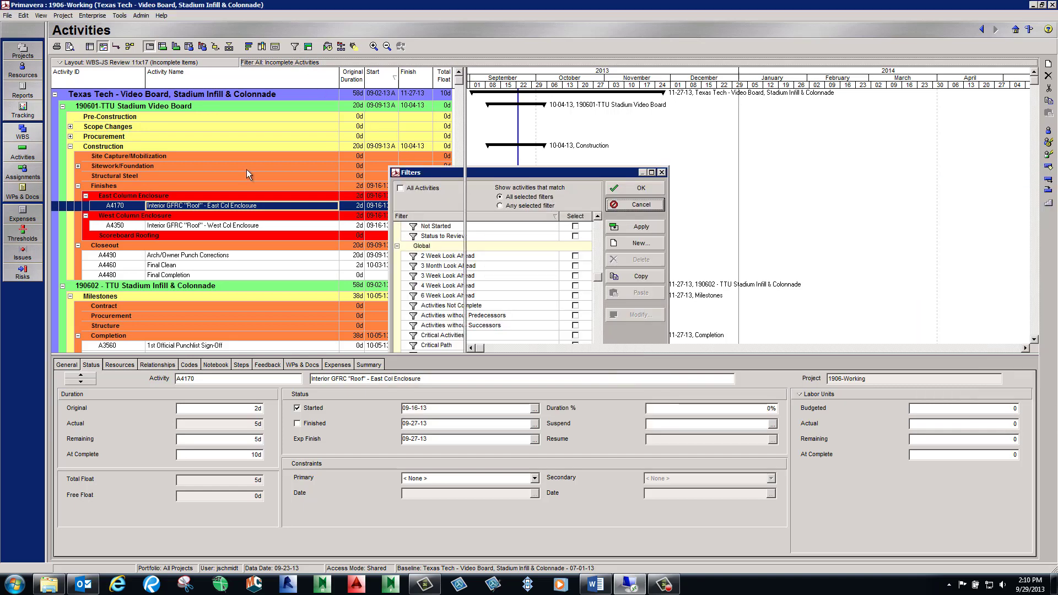
left_click(42, 16)
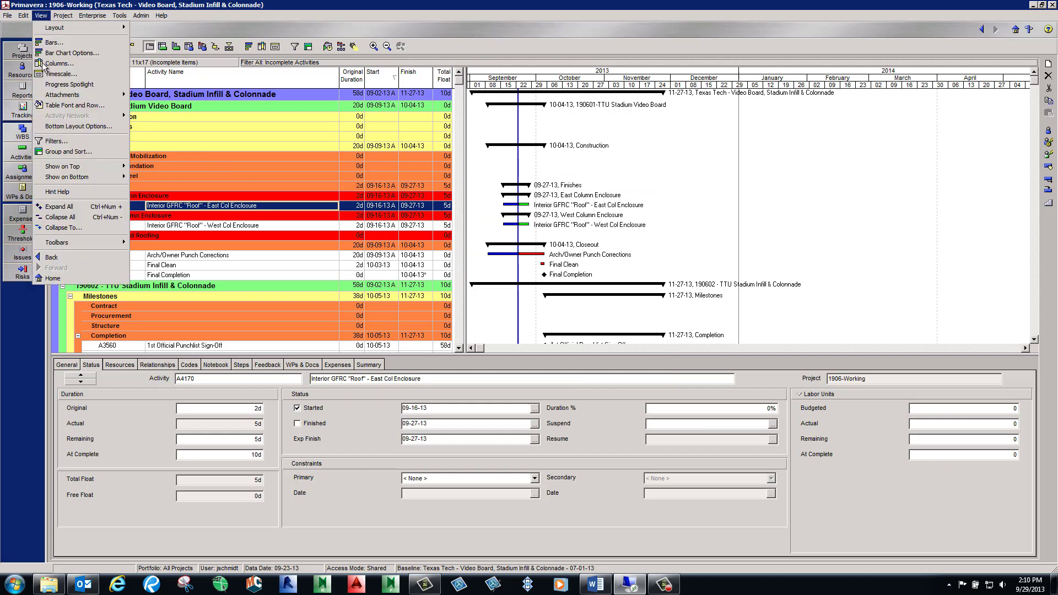
left_click(54, 143)
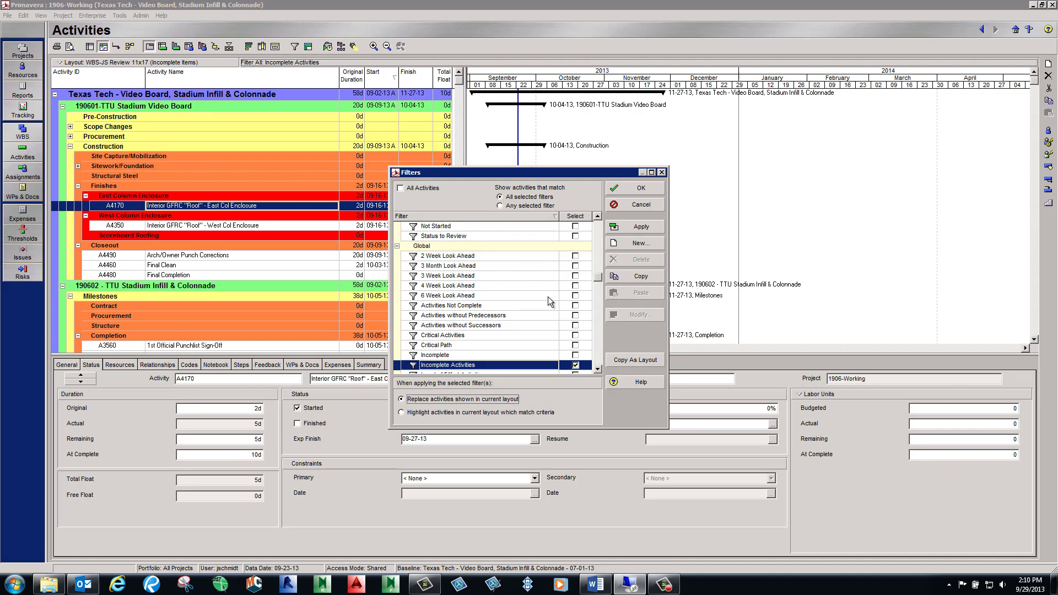
left_click(595, 367)
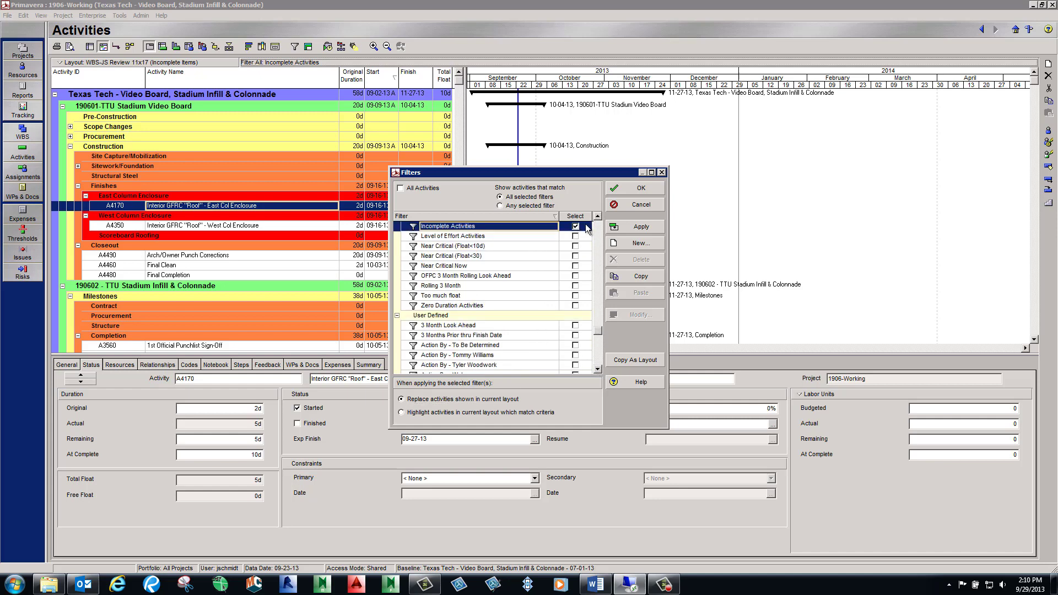
left_click(575, 227)
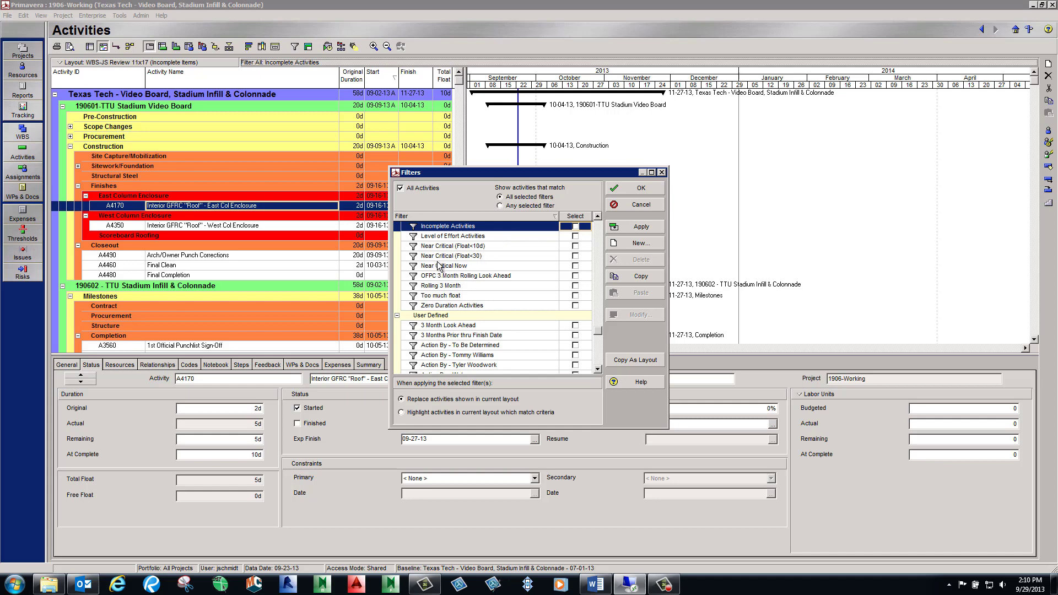
left_click(458, 266)
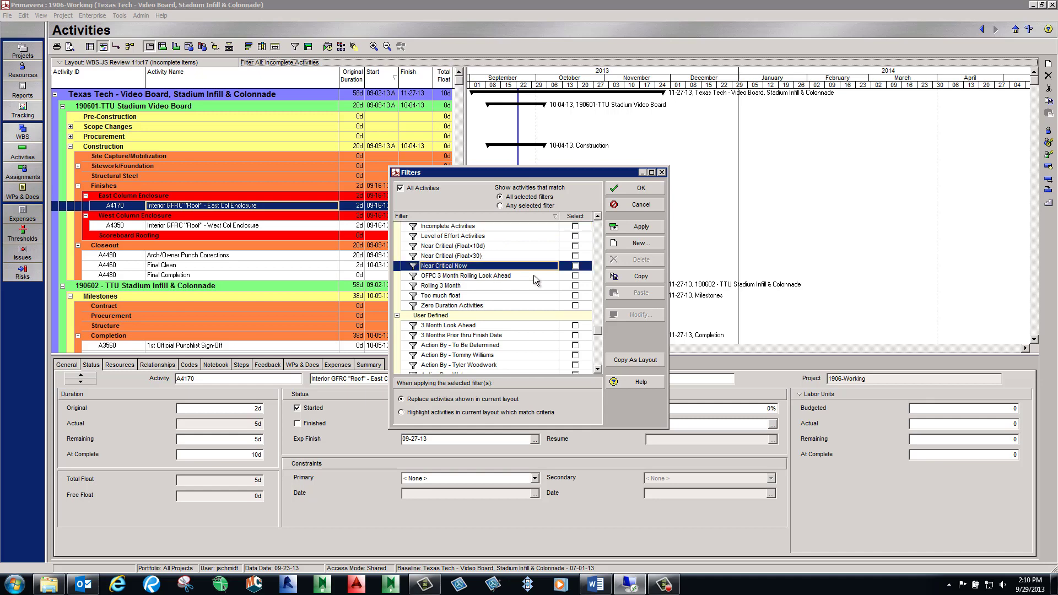
left_click(576, 267)
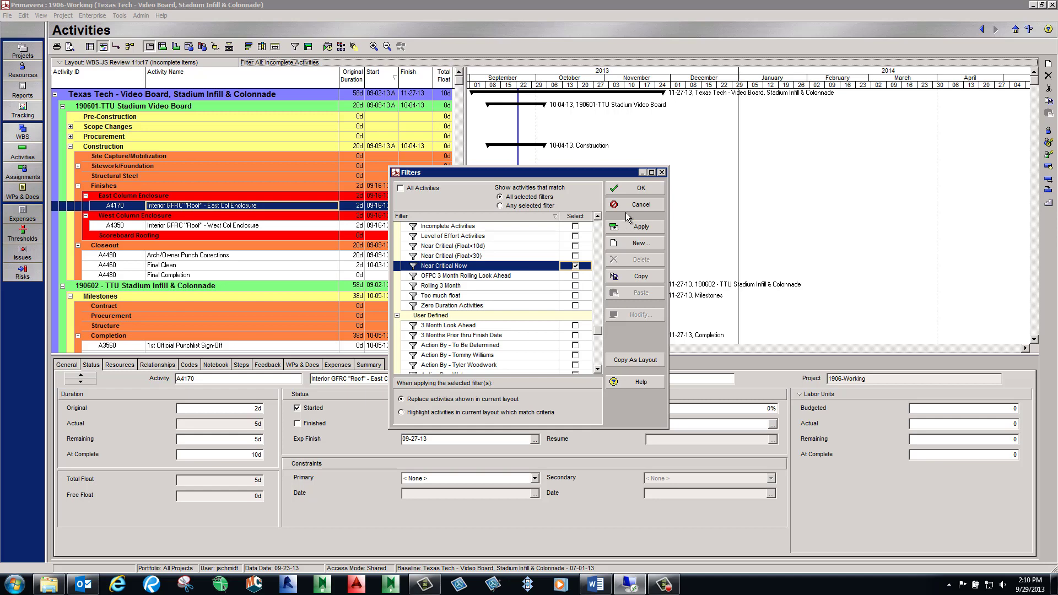
left_click(629, 190)
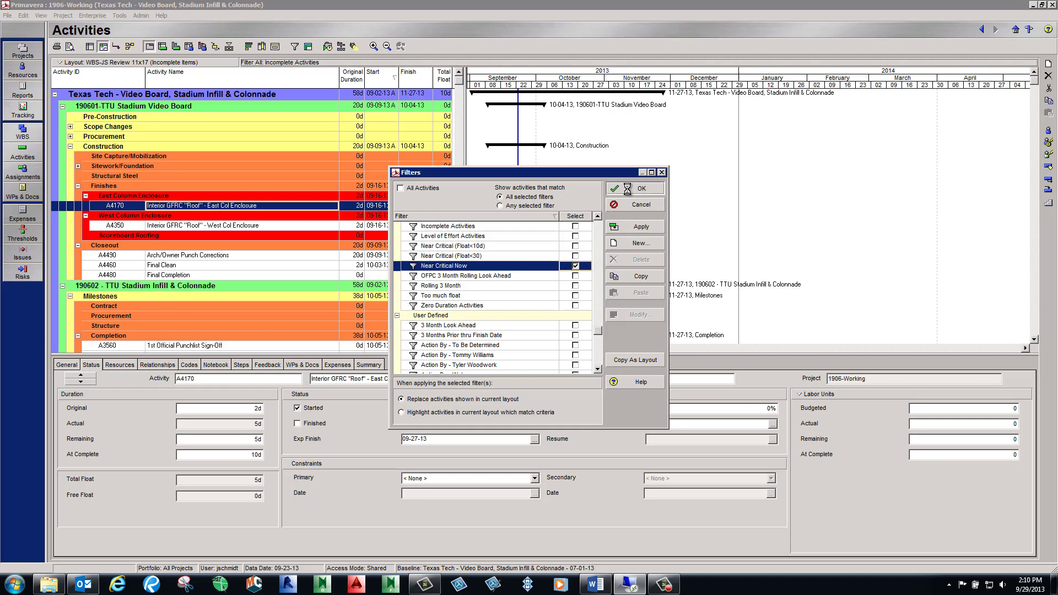
Preview the printout of the schedule filtered by Near Critical Now at full-page view, and return to the activities.
left_click(69, 46)
left_click(833, 277)
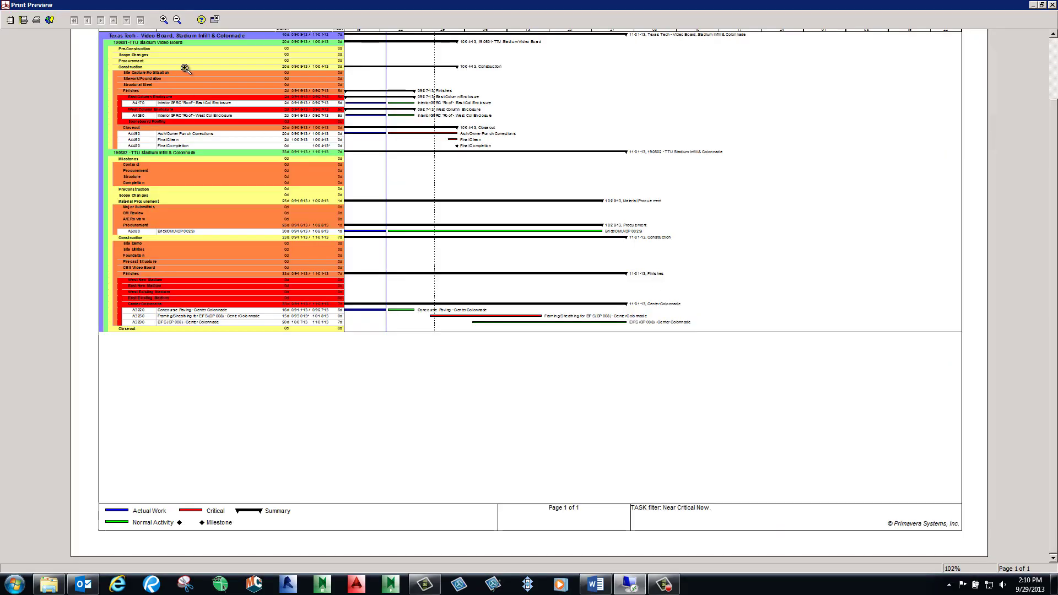
left_click(177, 20)
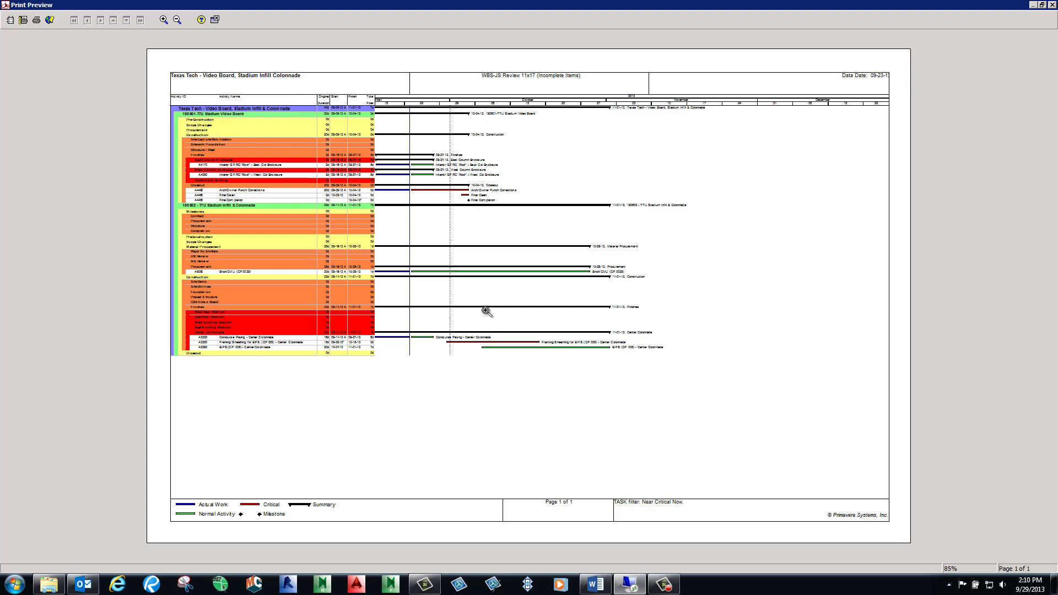
left_click(215, 20)
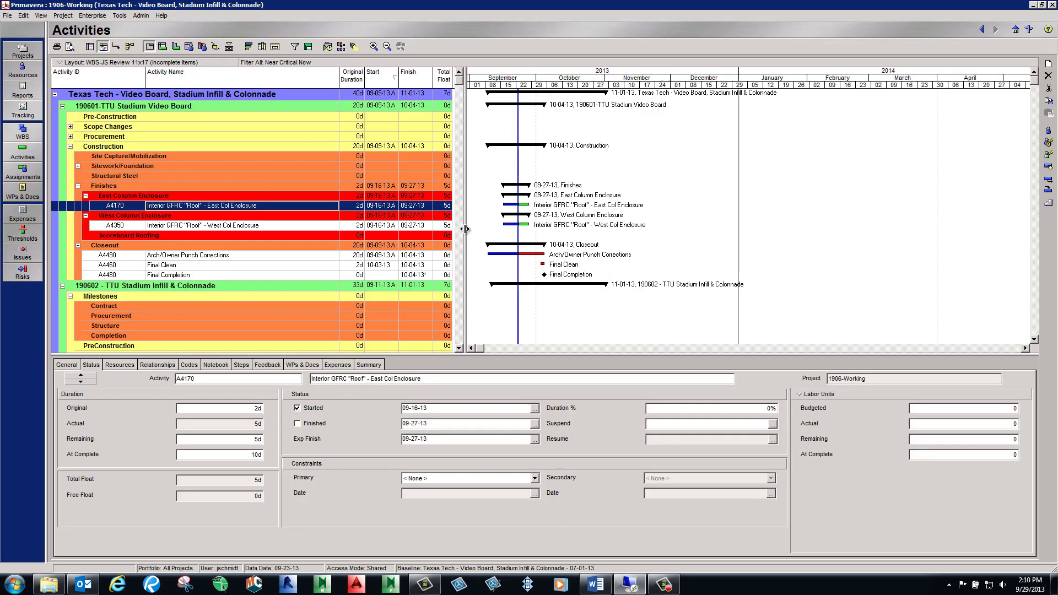
Copy the global Near Critical Now filter and paste it into the user-defined filters.
left_click(296, 47)
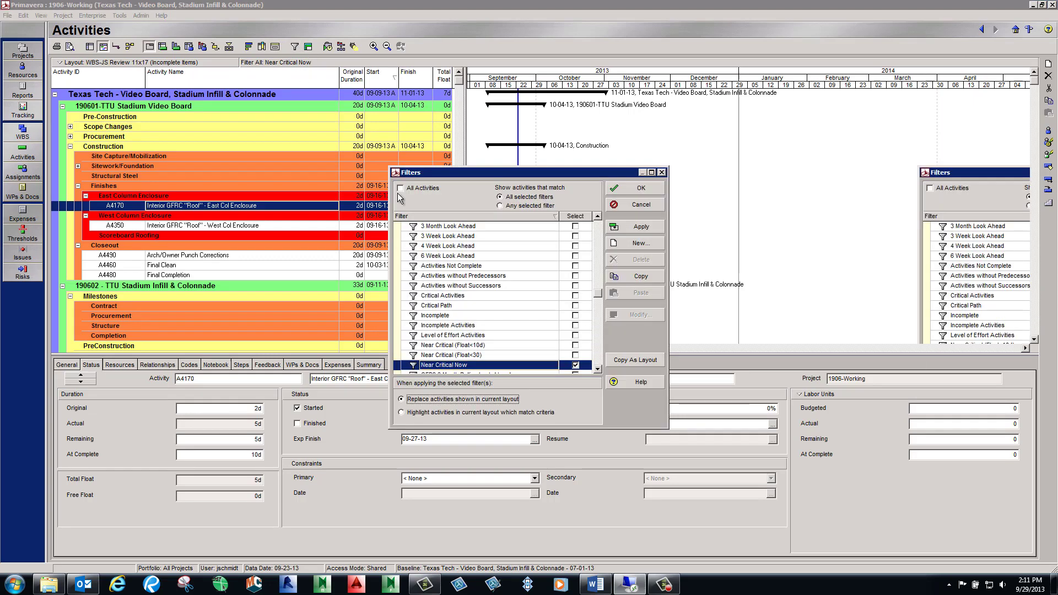
left_click(514, 363)
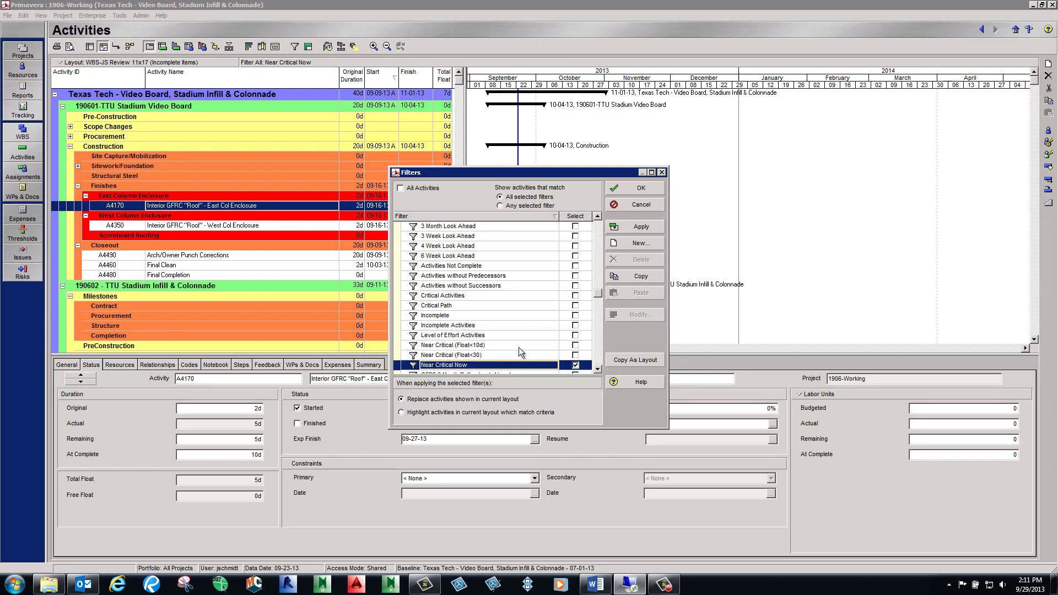
scroll(519, 351, "down", 2)
scroll(524, 316, "up", 4)
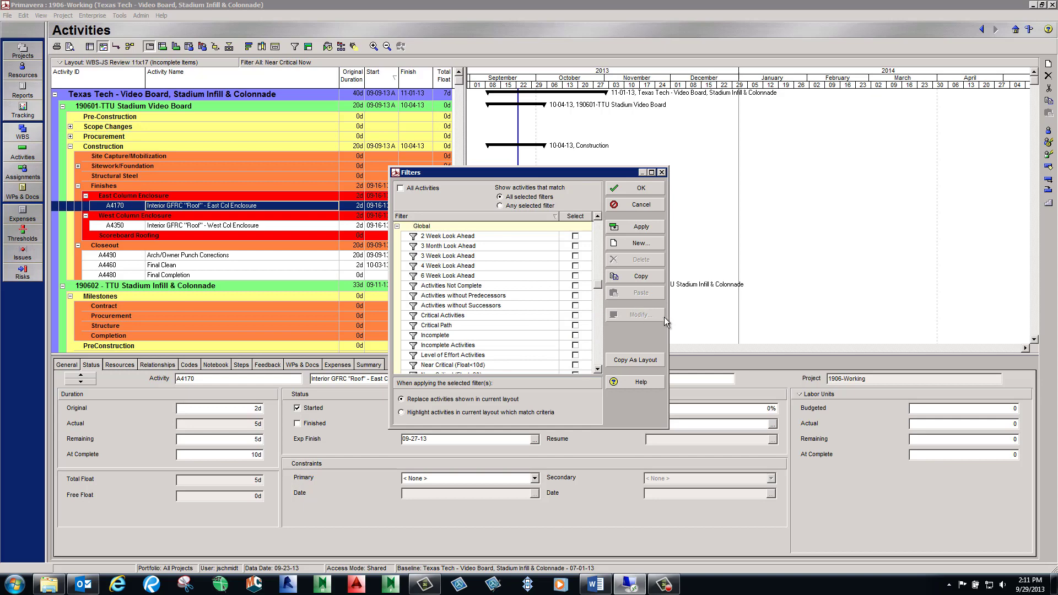
scroll(563, 319, "down", 3)
left_click(563, 316)
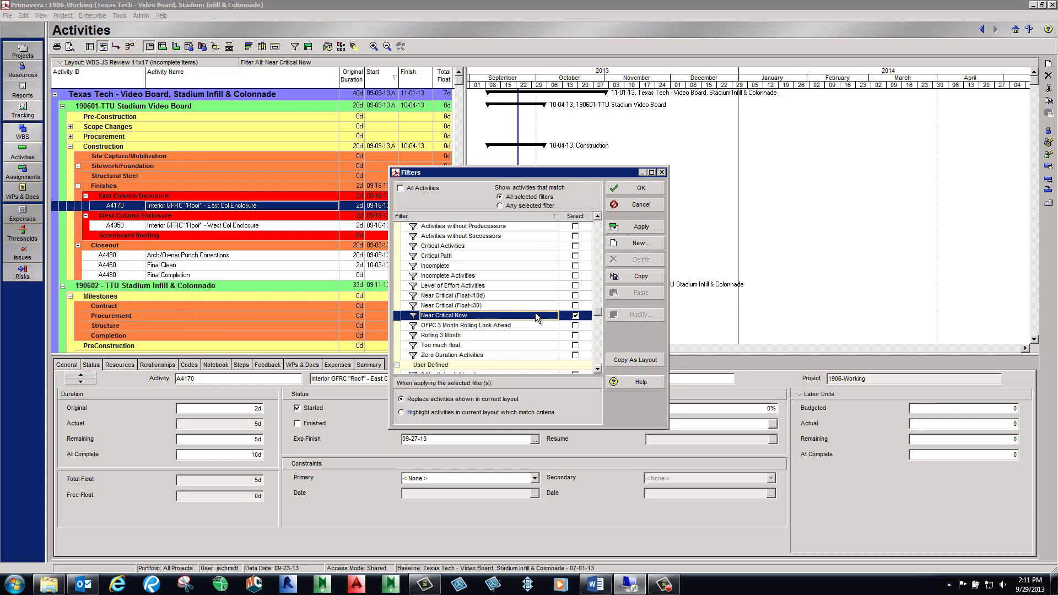
scroll(534, 312, "down", 4)
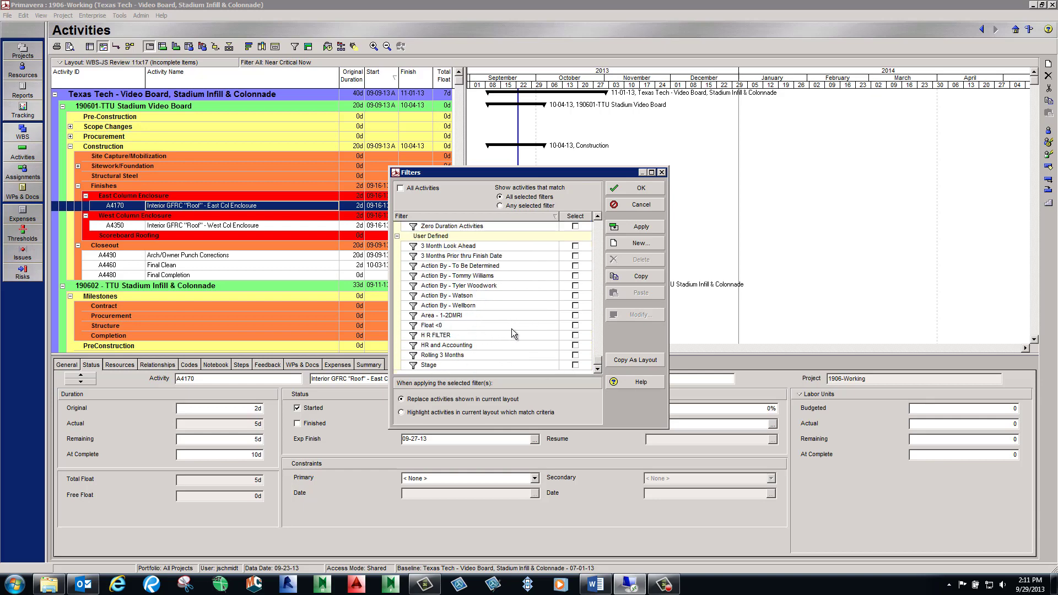
scroll(512, 328, "up", 2)
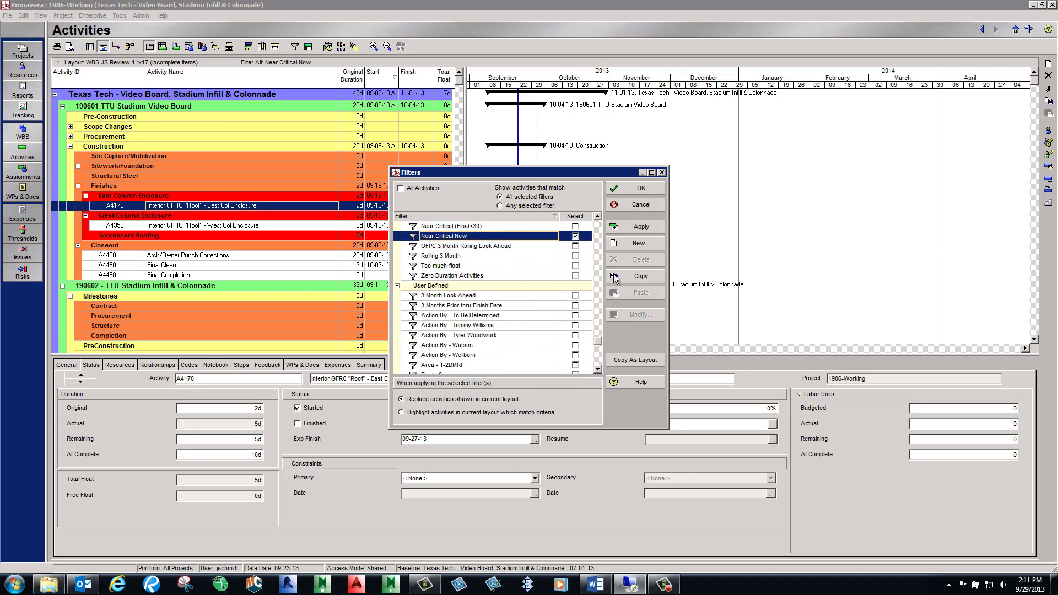
left_click(639, 277)
left_click(642, 295)
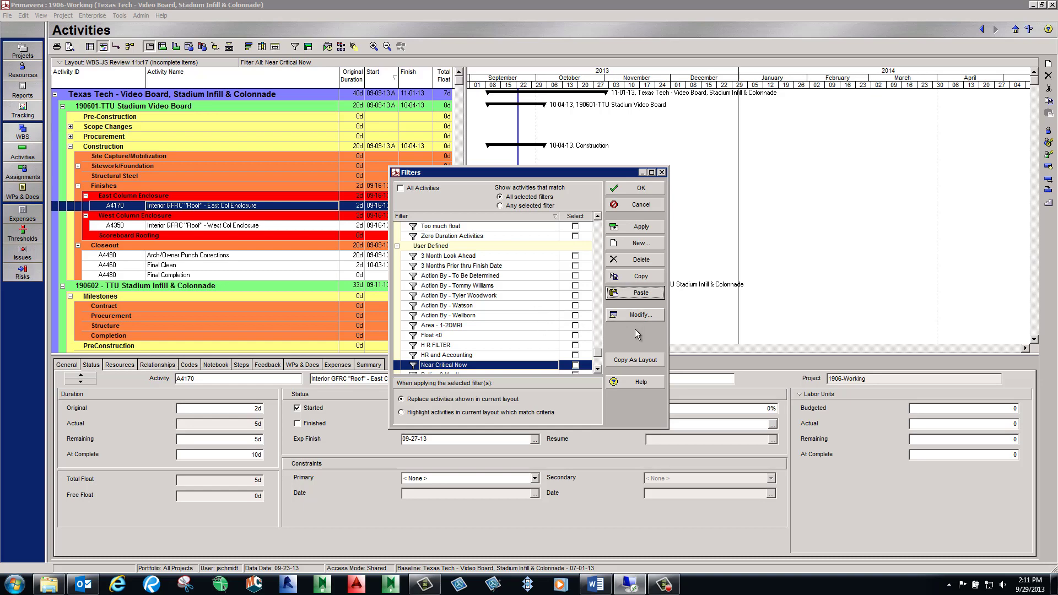
Set the Total Float limit in the copied Near Critical Now filter to 40d and remove the blank condition row.
left_click(623, 317)
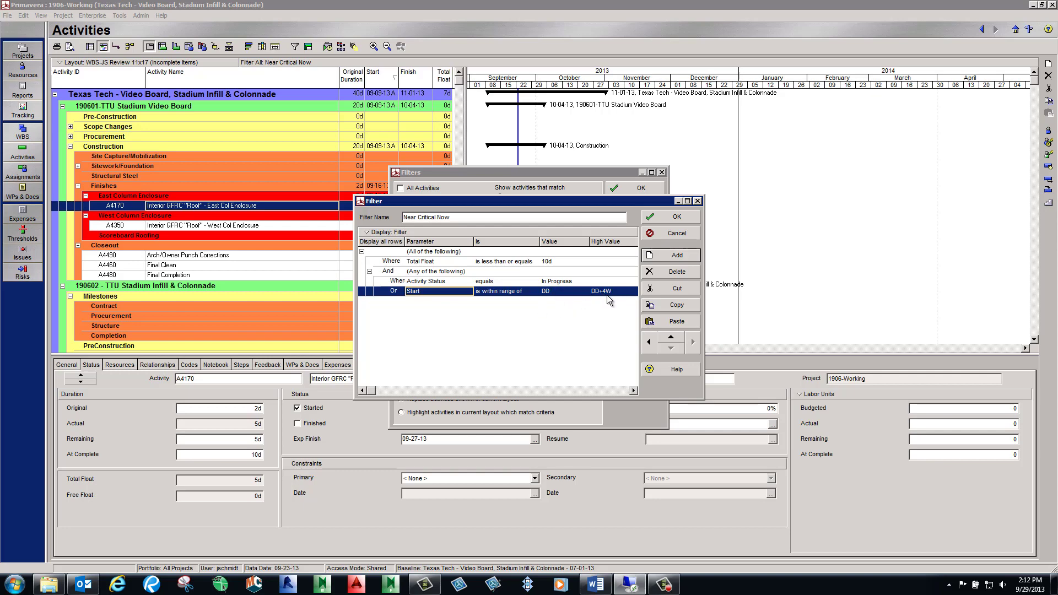
left_click(549, 264)
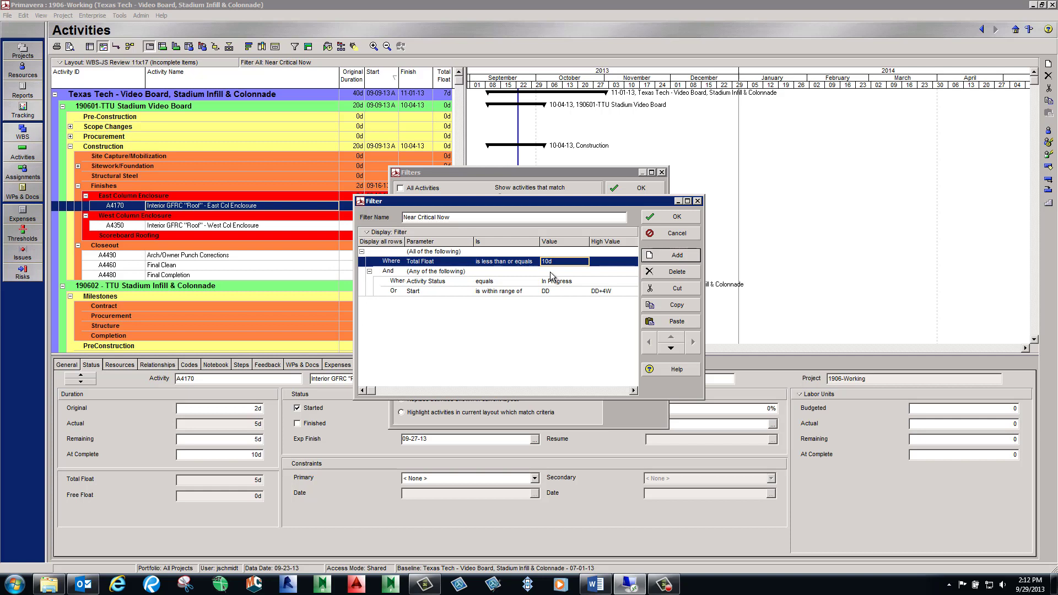
type("40d")
key("Insert")
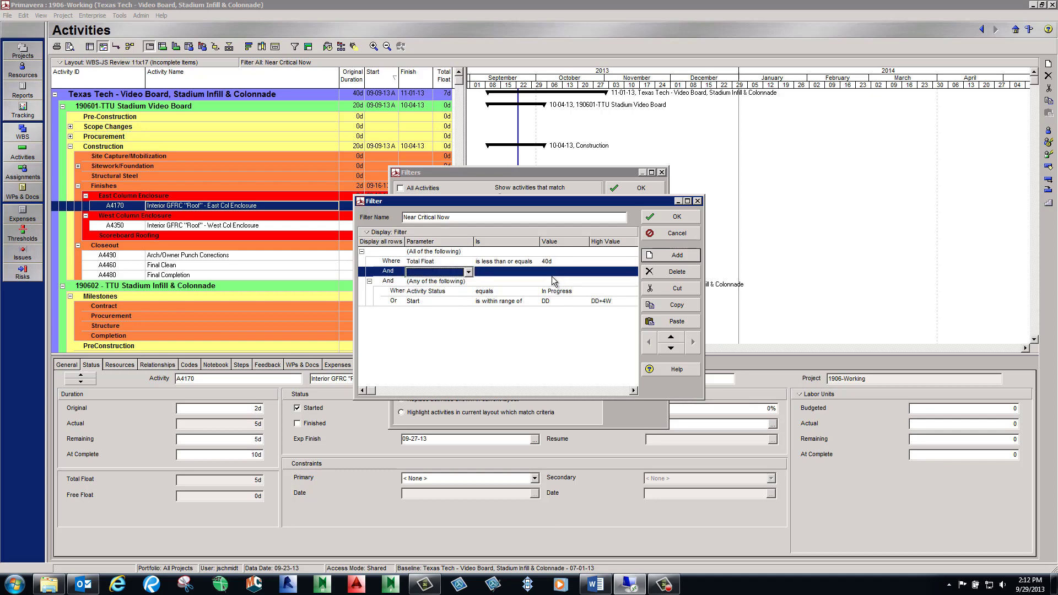
left_click(652, 273)
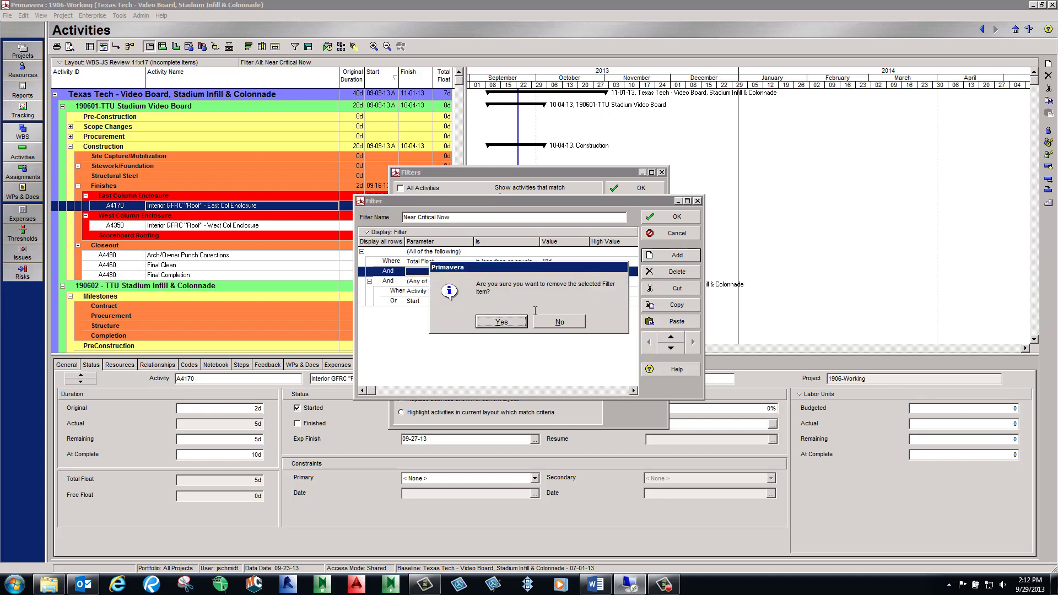
left_click(521, 322)
Set the copied filter's Total Float limit to 10d, remove the blank condition row and accept the filter settings.
left_click(560, 261)
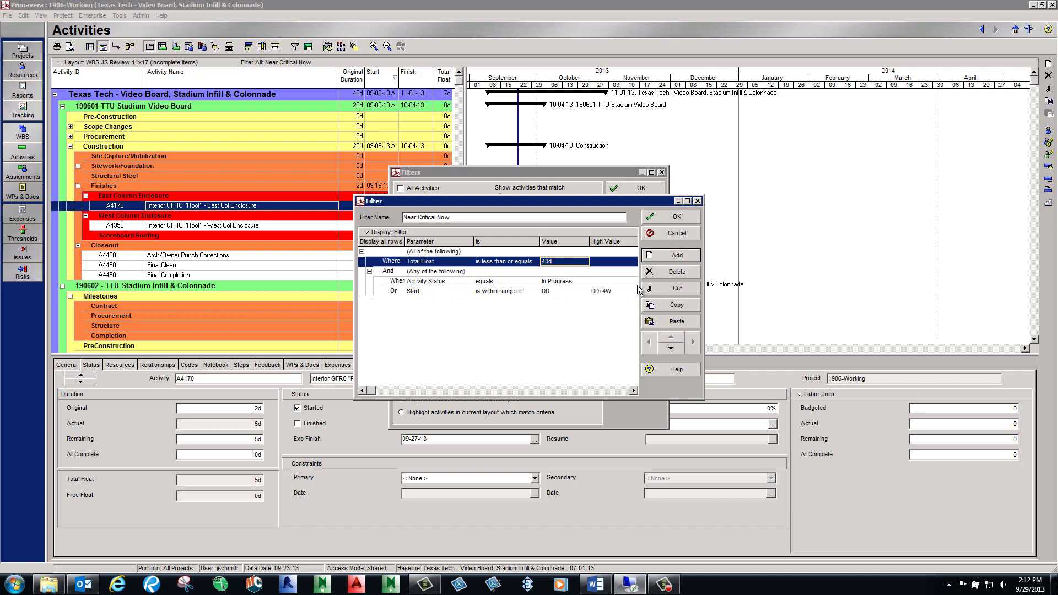
type("10")
key("Insert")
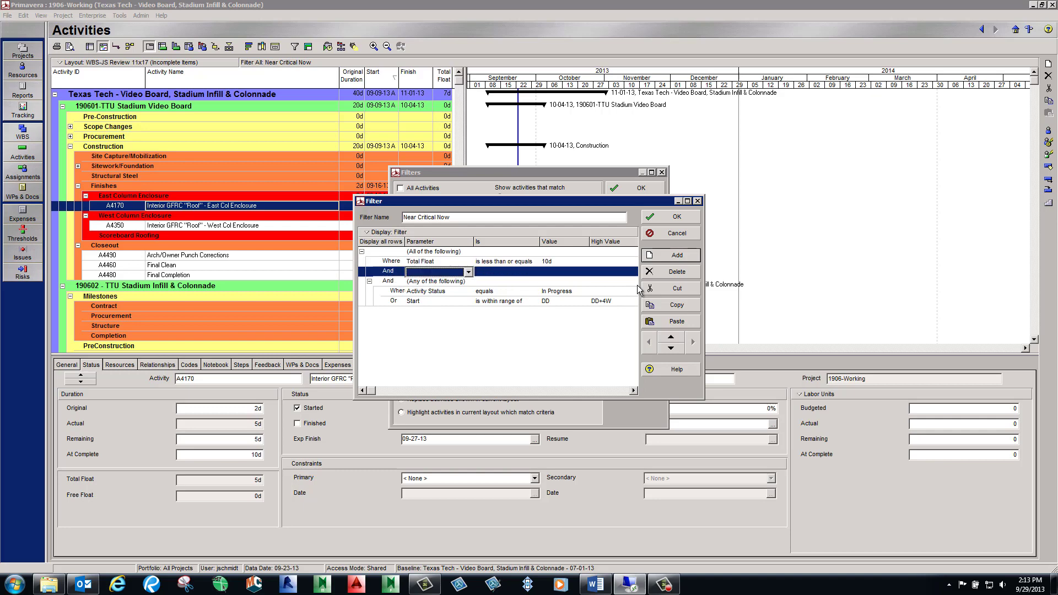
left_click(654, 273)
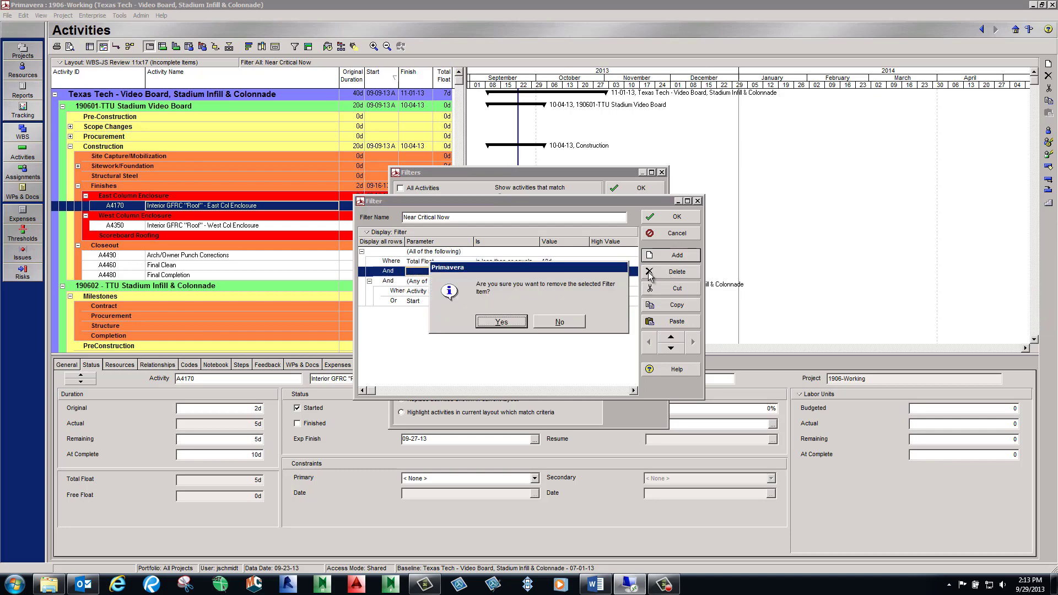
left_click(505, 326)
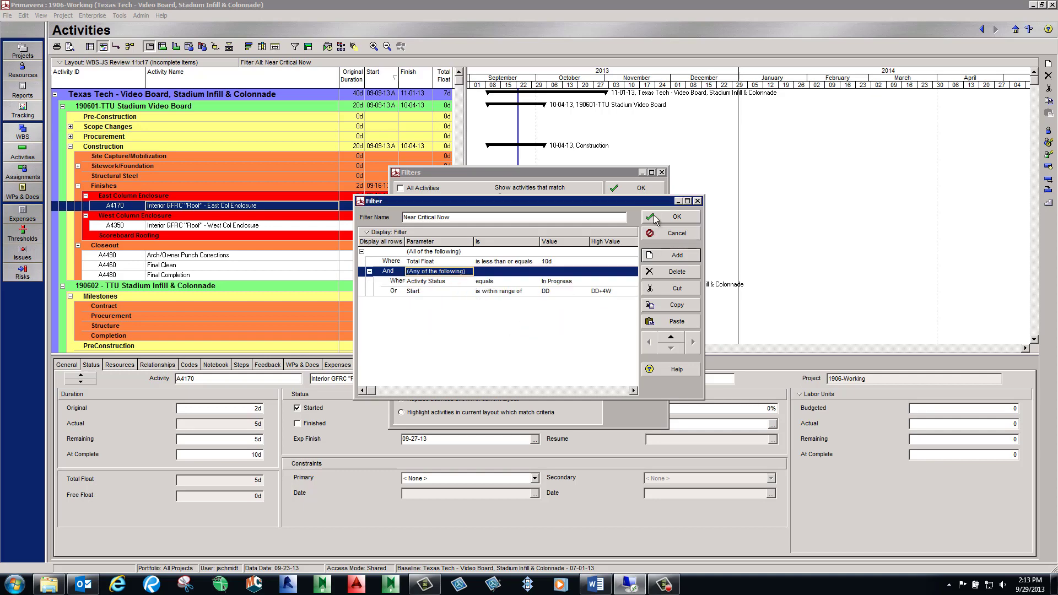
left_click(654, 216)
left_click(640, 189)
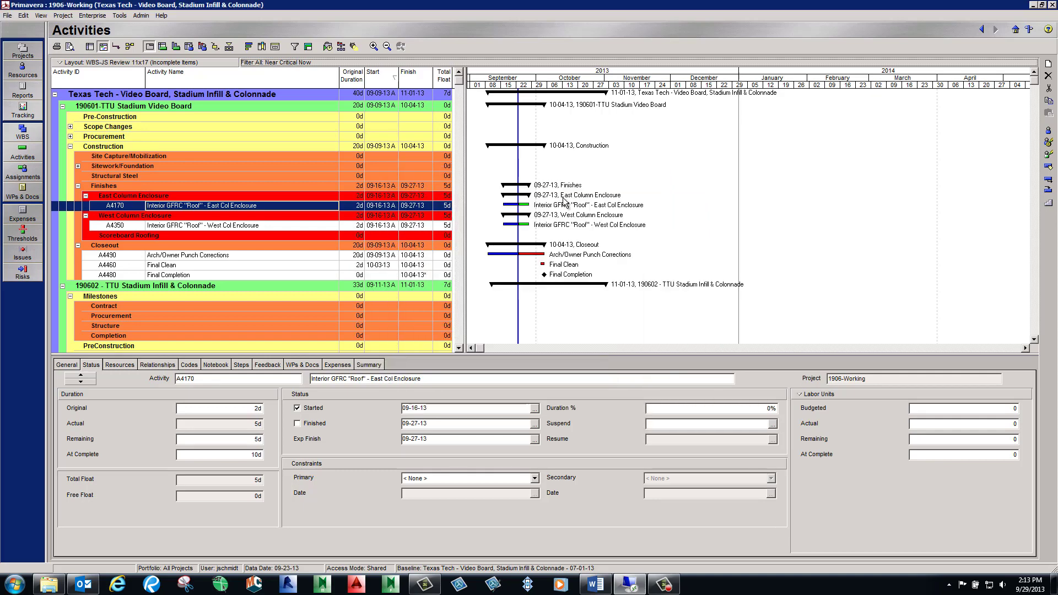
Examine the near-critical activities of both stadium projects, including Arch/Owner Punch Corrections, Brick/CMU (CP 0029) and the East Column Enclosure roof.
left_click(305, 257)
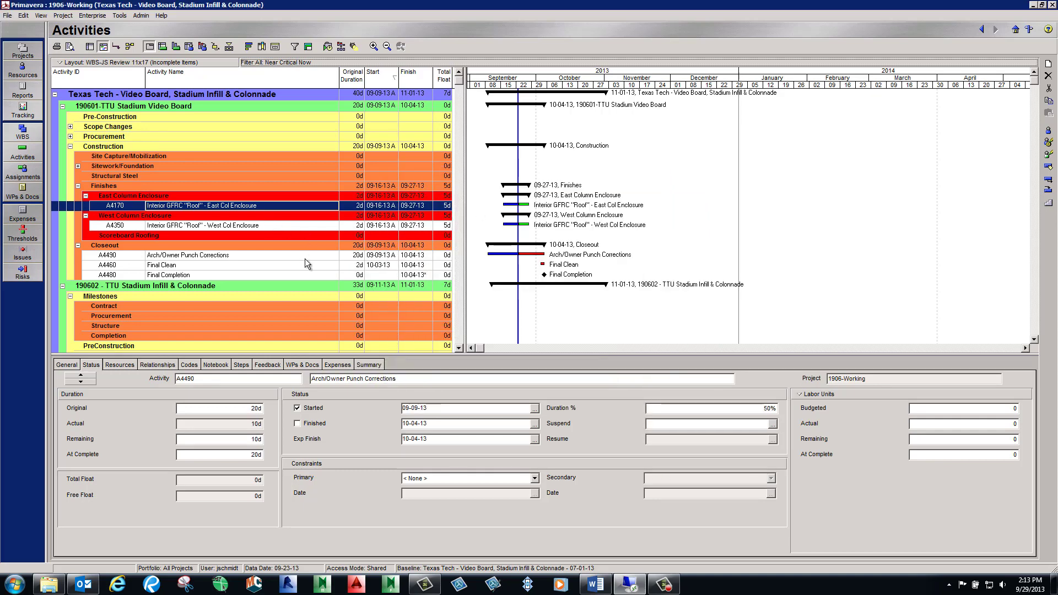
scroll(306, 259, "down", 3)
scroll(305, 259, "down", 3)
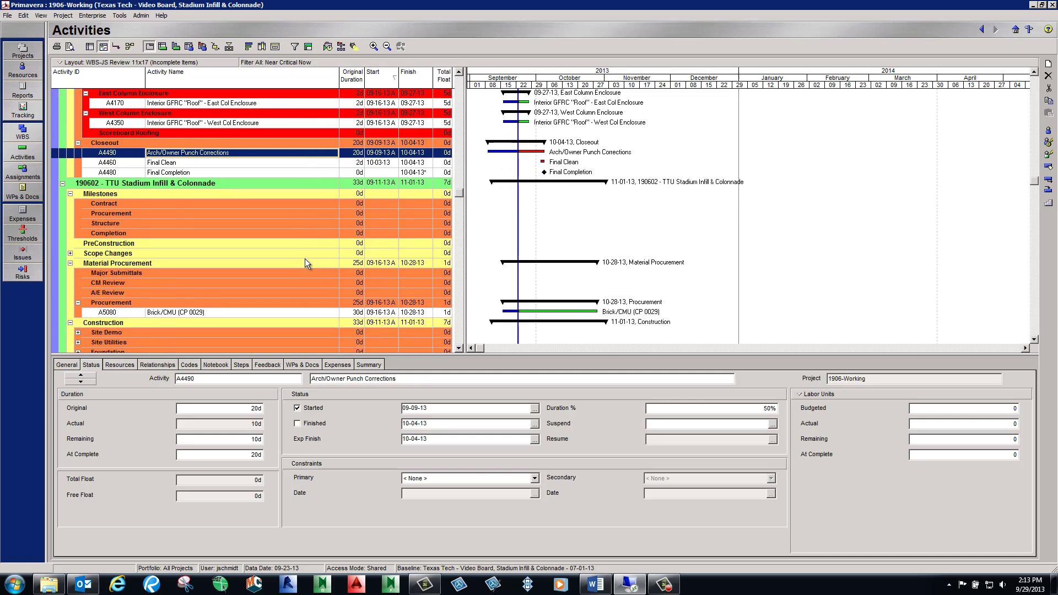
scroll(304, 260, "down", 2)
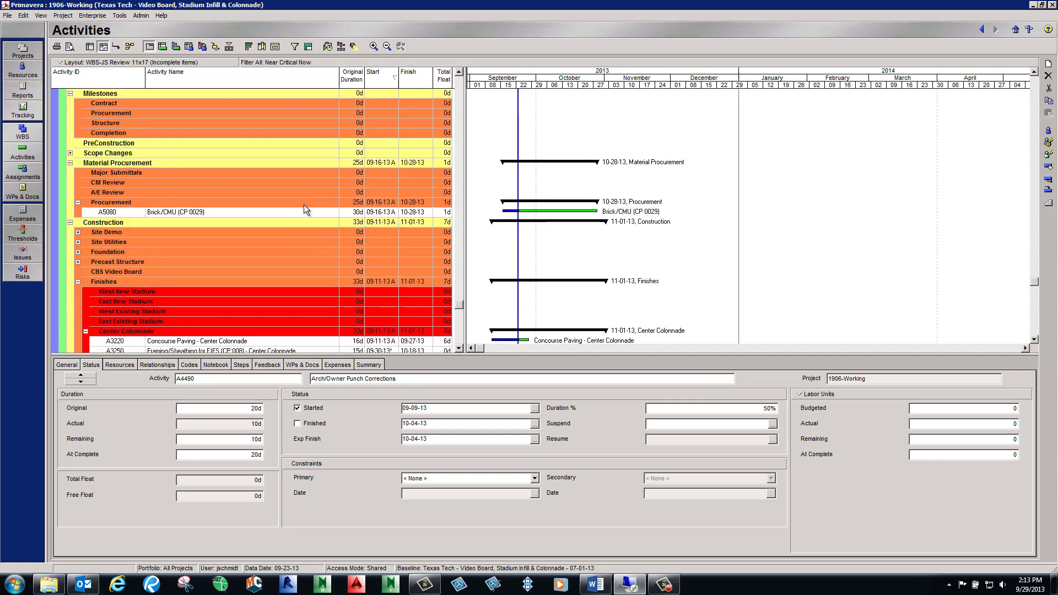
left_click(316, 212)
scroll(316, 211, "down", 1)
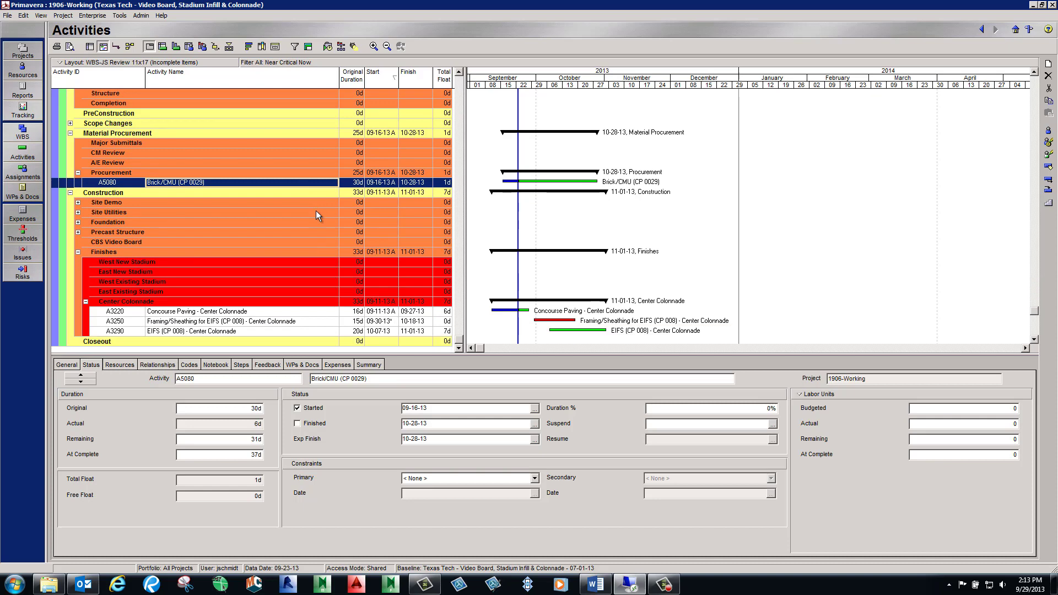
scroll(316, 211, "up", 6)
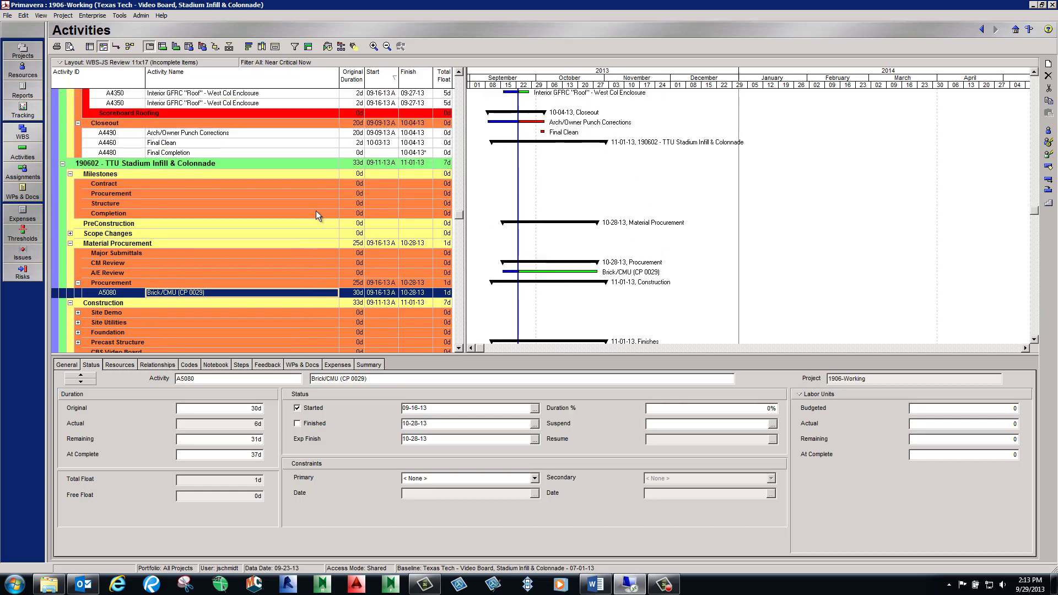
scroll(316, 210, "up", 2)
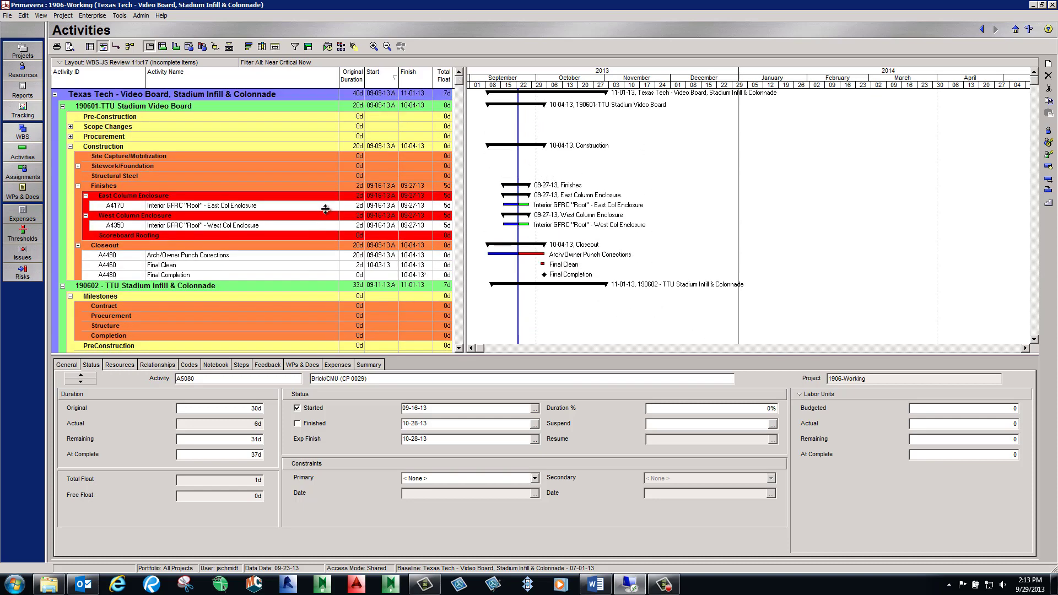
left_click(326, 206)
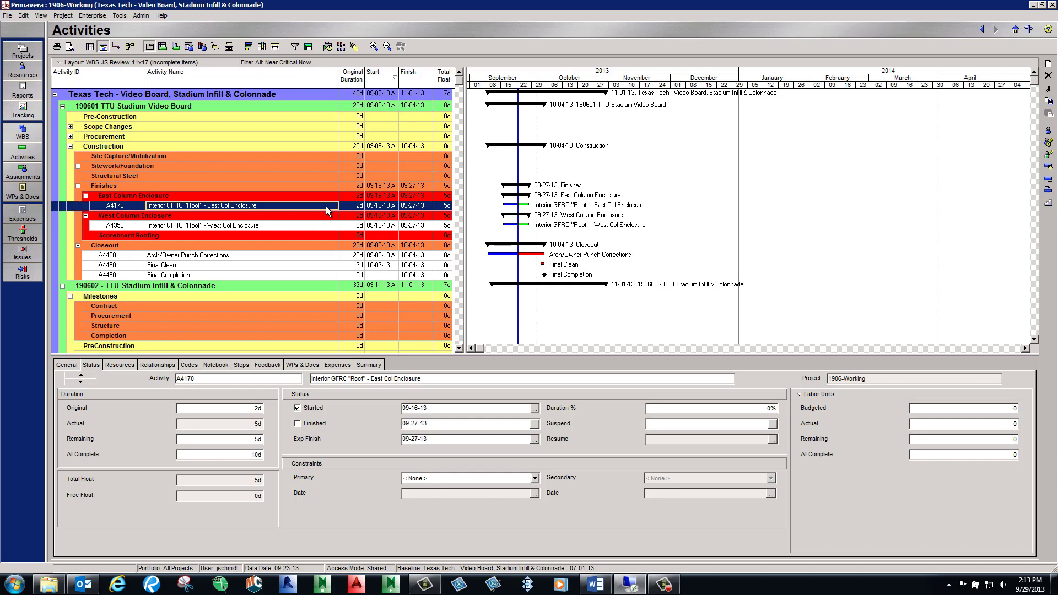